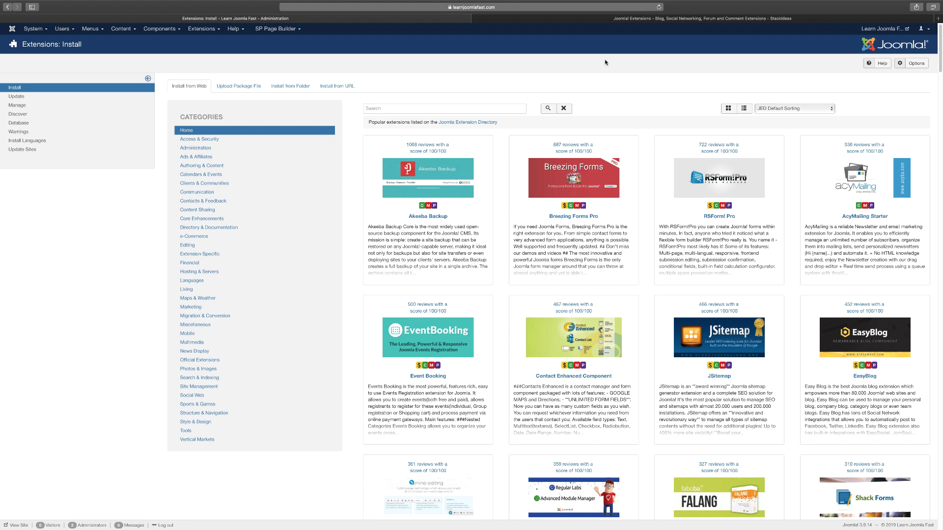
Switch to the StackIdeas website tab beside Joomla Administrator
{"action": "left_click", "coordinate": [601, 19]}
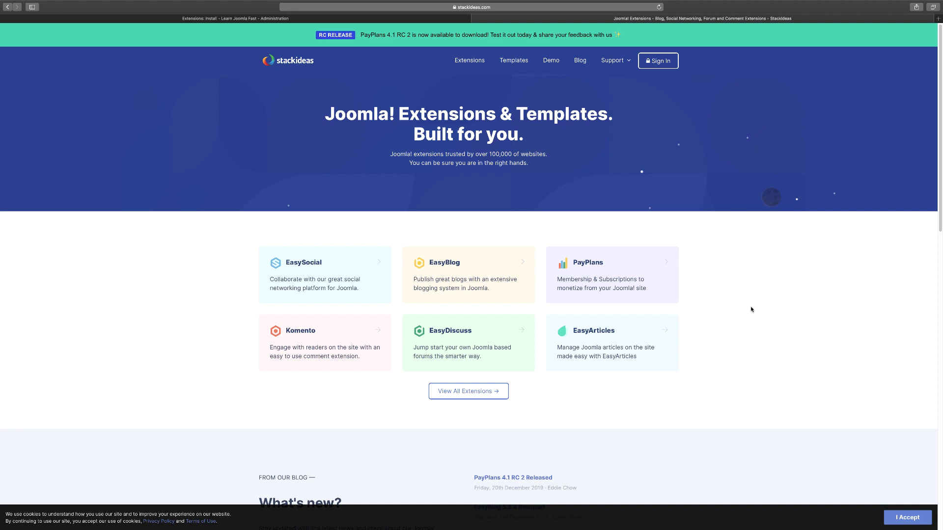
Open the EasyBlog product page, skim its features, and return near the top
{"action": "left_click", "coordinate": [438, 281]}
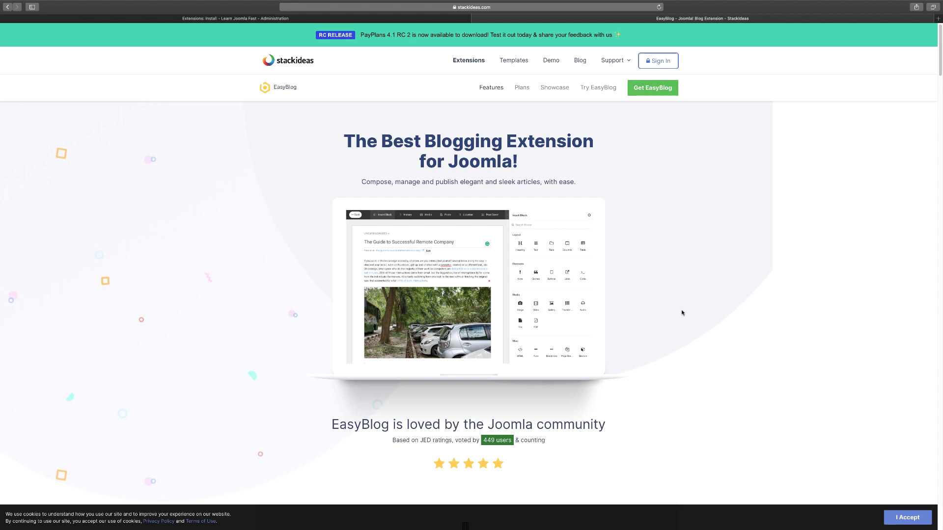
{"action": "scroll", "coordinate": [682, 312], "scroll_direction": "down", "scroll_amount": 3}
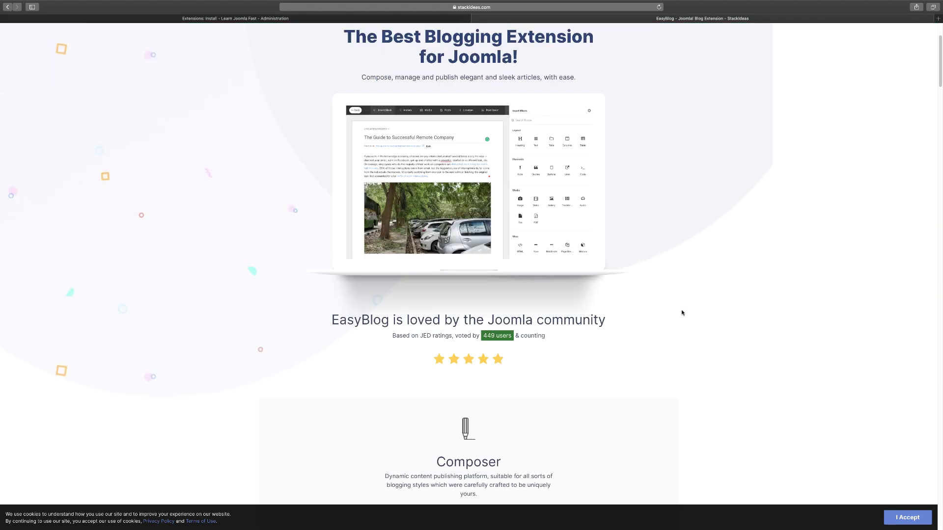
{"action": "scroll", "coordinate": [681, 313], "scroll_direction": "down", "scroll_amount": 4}
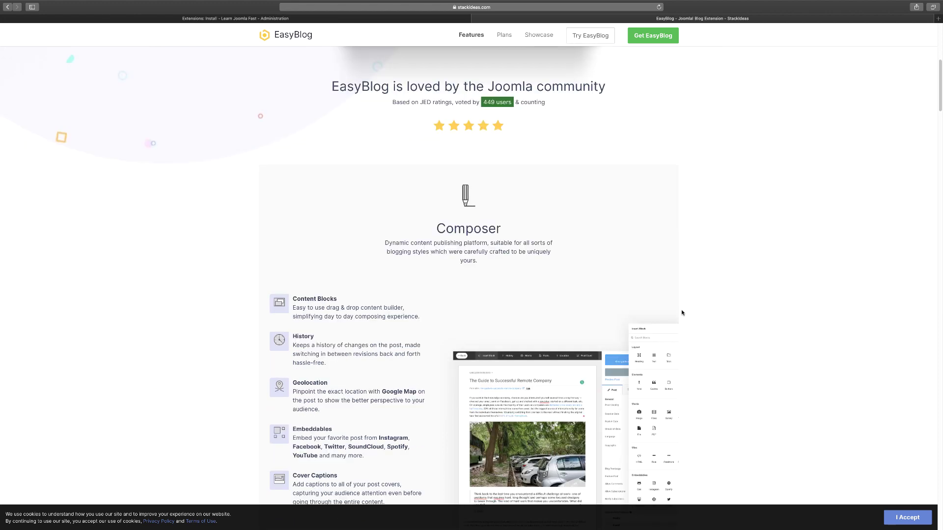
{"action": "scroll", "coordinate": [682, 313], "scroll_direction": "down", "scroll_amount": 4}
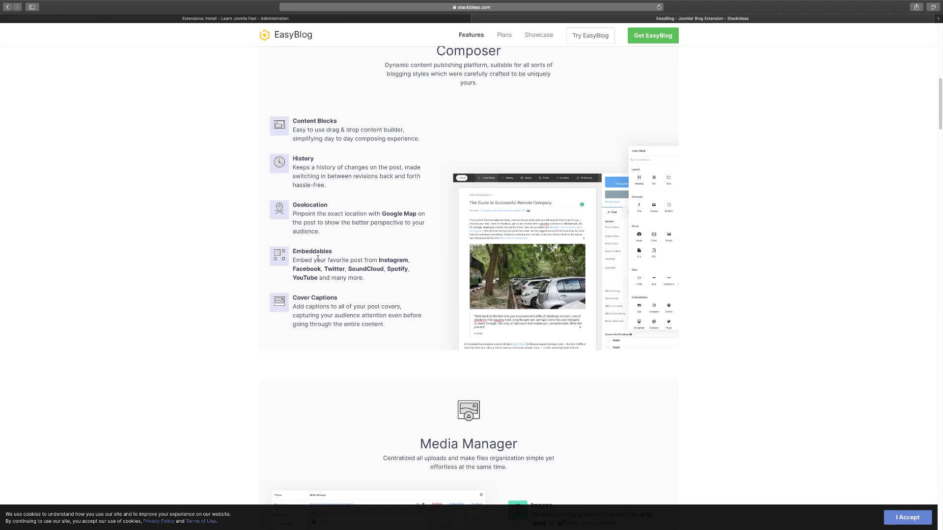
{"action": "scroll", "coordinate": [727, 348], "scroll_direction": "down", "scroll_amount": 1}
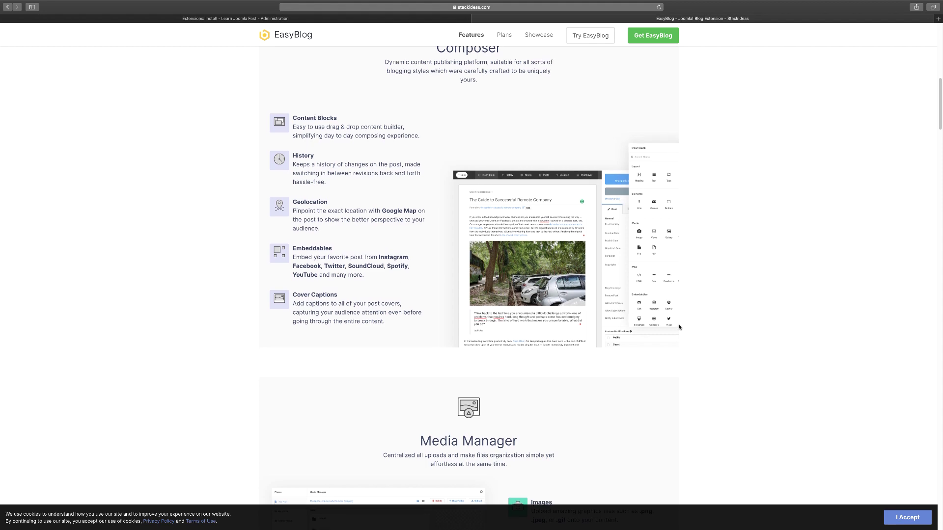
{"action": "scroll", "coordinate": [727, 349], "scroll_direction": "down", "scroll_amount": 5}
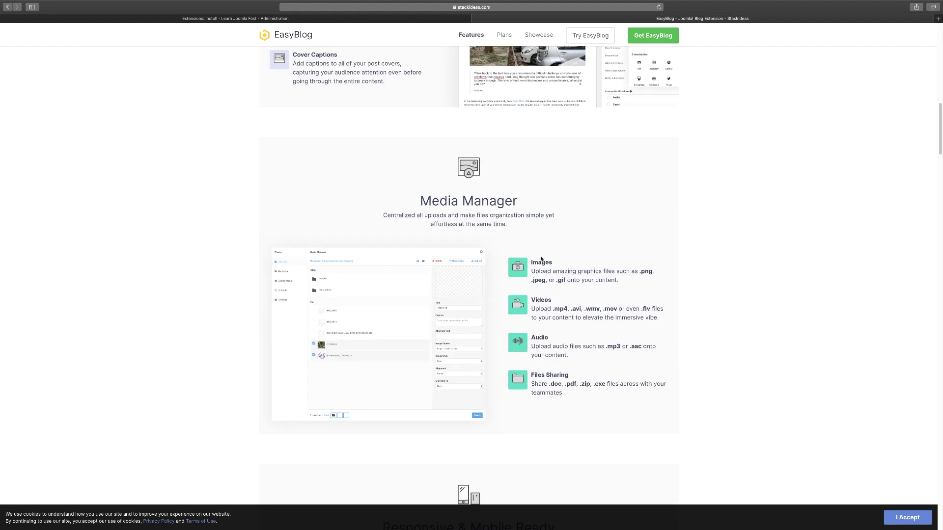
{"action": "scroll", "coordinate": [501, 230], "scroll_direction": "up", "scroll_amount": 20}
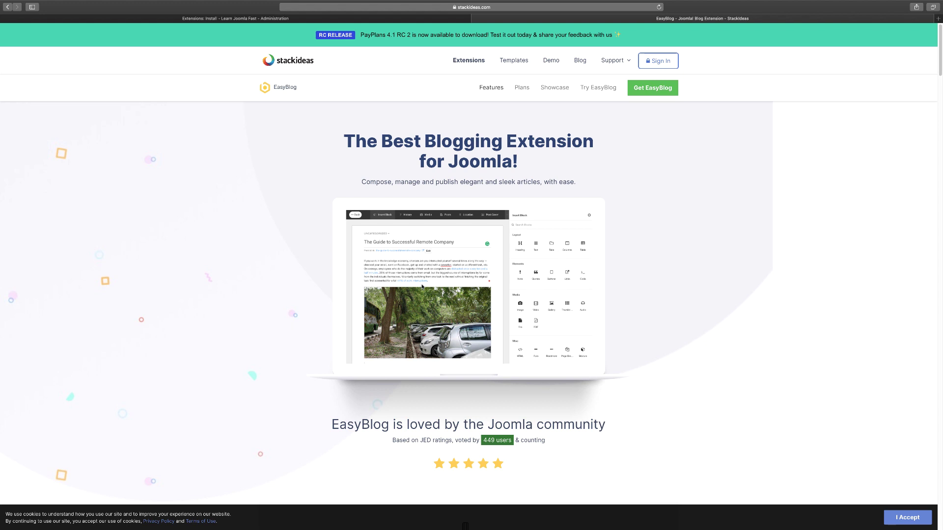
Scroll past the Composer and Media Manager sections to Responsive & Mobile Ready
{"action": "scroll", "coordinate": [480, 301], "scroll_direction": "down", "scroll_amount": 6}
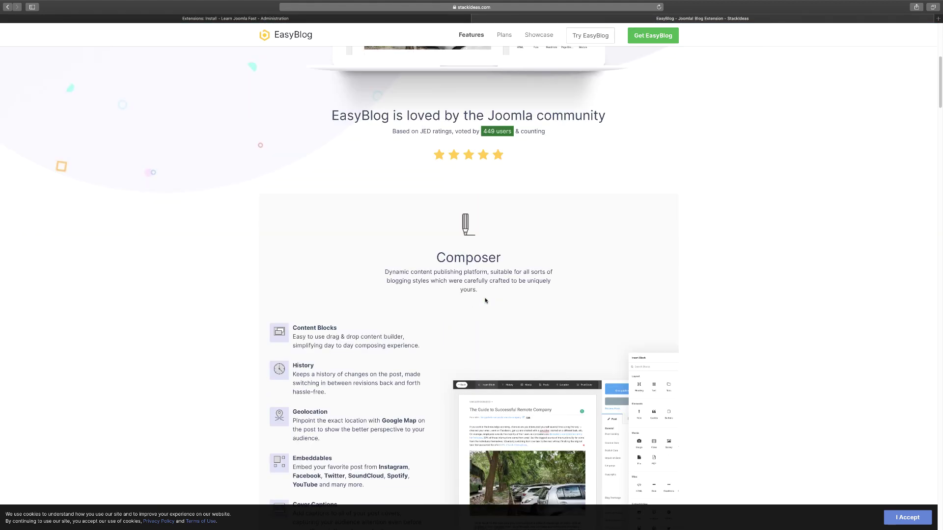
{"action": "scroll", "coordinate": [485, 301], "scroll_direction": "down", "scroll_amount": 2}
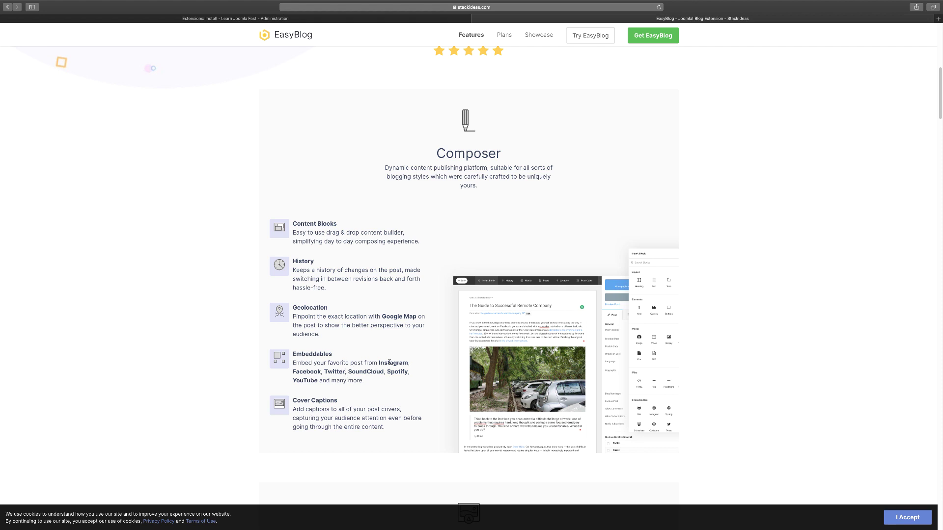
{"action": "scroll", "coordinate": [385, 368], "scroll_direction": "down", "scroll_amount": 1}
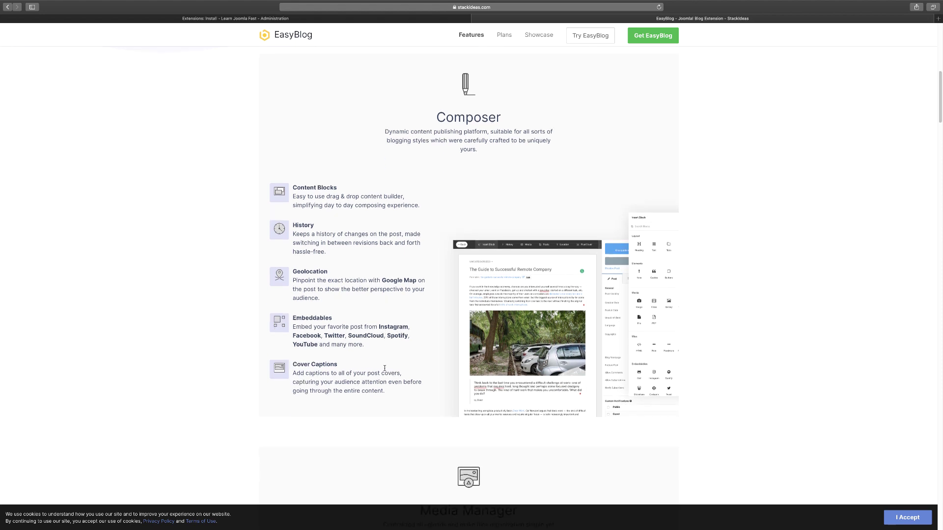
{"action": "scroll", "coordinate": [384, 369], "scroll_direction": "down", "scroll_amount": 7}
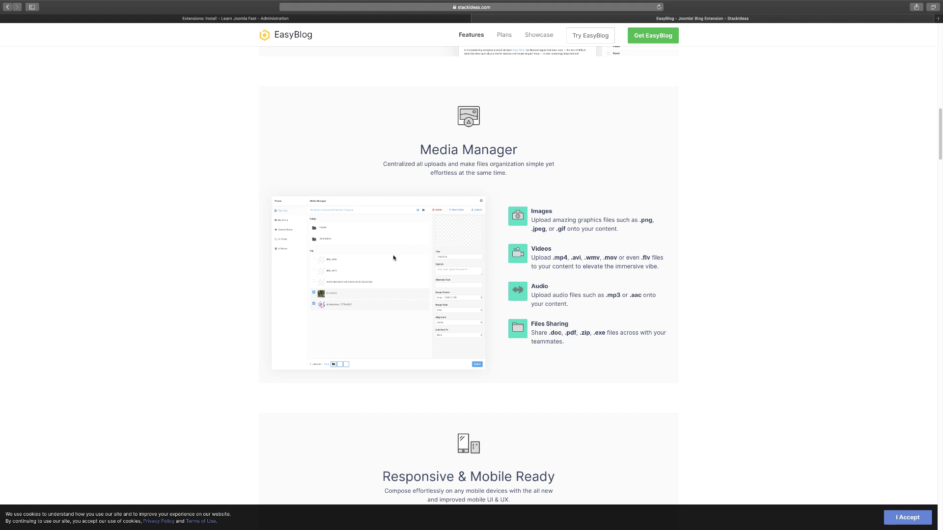
{"action": "scroll", "coordinate": [600, 294], "scroll_direction": "down", "scroll_amount": 1}
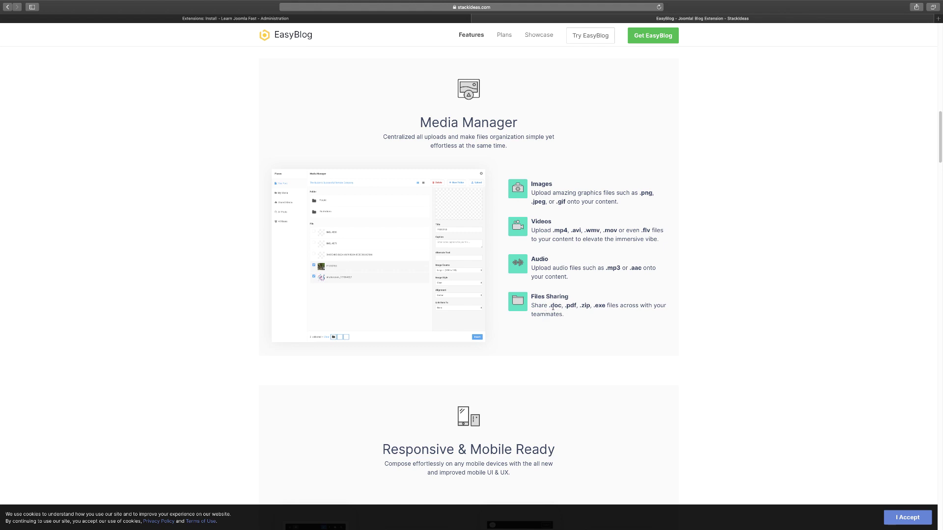
{"action": "scroll", "coordinate": [499, 292], "scroll_direction": "down", "scroll_amount": 3}
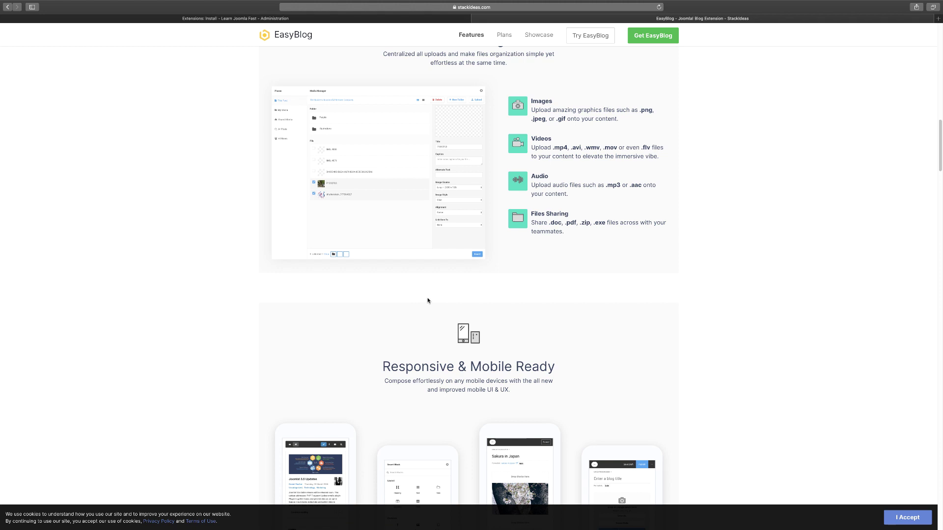
{"action": "scroll", "coordinate": [521, 328], "scroll_direction": "down", "scroll_amount": 6}
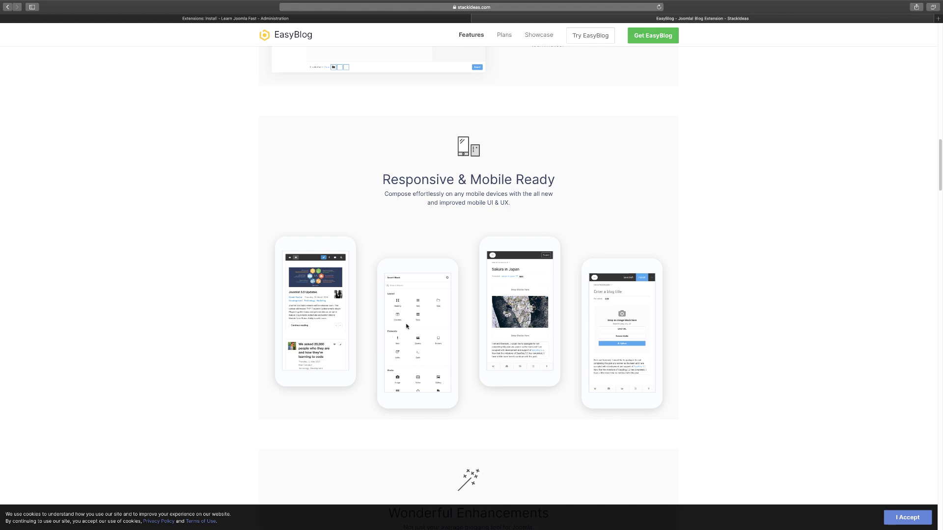
Scroll past the Wonderful Enhancements cards to the Tools for Authors and Tools for Readers lists
{"action": "scroll", "coordinate": [407, 327], "scroll_direction": "down", "scroll_amount": 1}
{"action": "scroll", "coordinate": [406, 327], "scroll_direction": "down", "scroll_amount": 3}
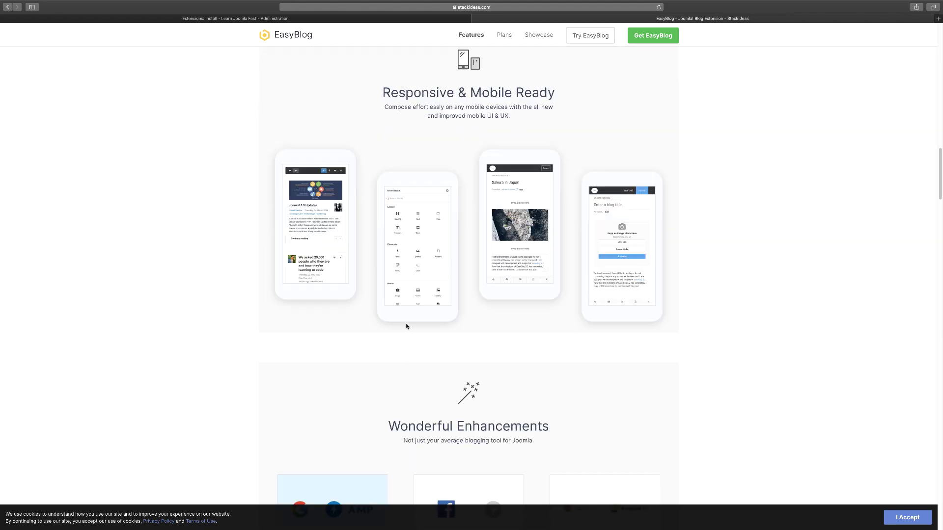
{"action": "scroll", "coordinate": [406, 327], "scroll_direction": "down", "scroll_amount": 5}
{"action": "scroll", "coordinate": [406, 327], "scroll_direction": "down", "scroll_amount": 5}
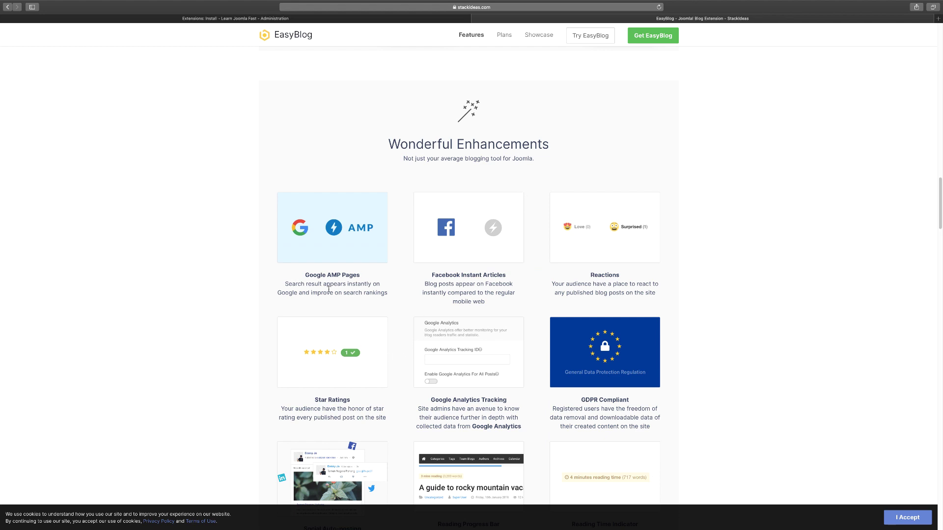
{"action": "scroll", "coordinate": [489, 325], "scroll_direction": "down", "scroll_amount": 10}
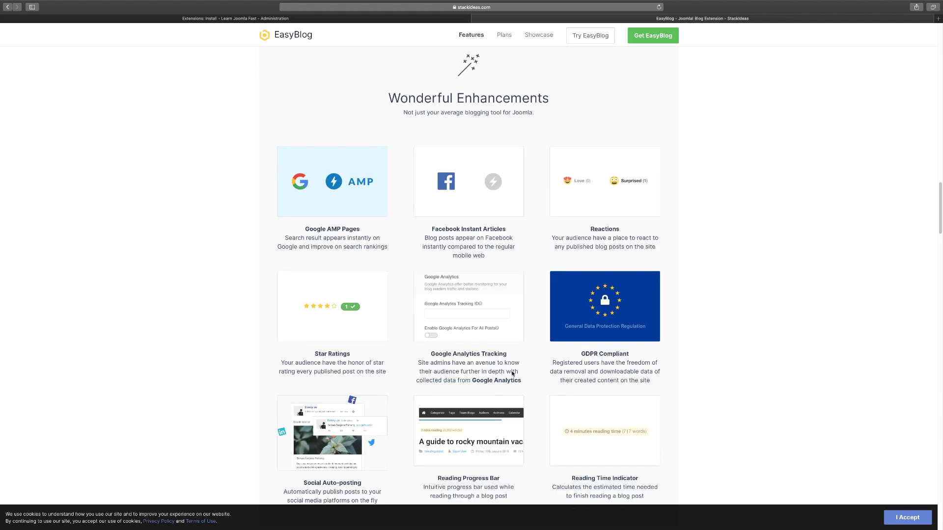
{"action": "scroll", "coordinate": [512, 374], "scroll_direction": "down", "scroll_amount": 5}
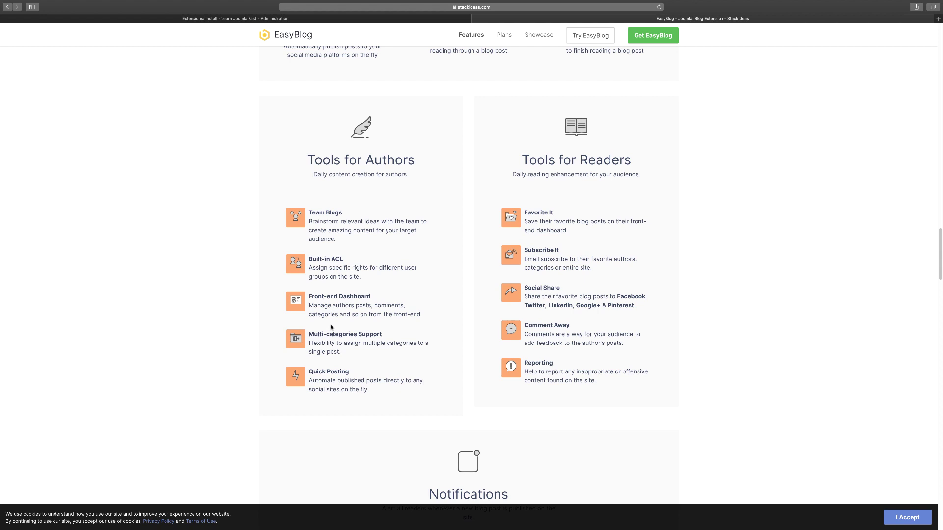
Scroll through Push Notifications, Newsletter Integrations and Subscriptions toward the Try EasyBlog banner
{"action": "scroll", "coordinate": [338, 322], "scroll_direction": "down", "scroll_amount": 6}
{"action": "scroll", "coordinate": [341, 322], "scroll_direction": "up", "scroll_amount": 5}
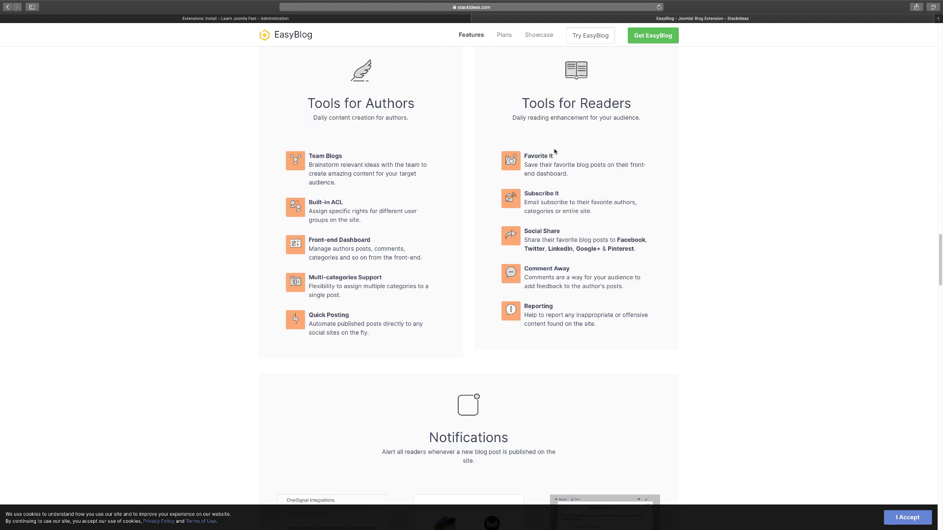
{"action": "scroll", "coordinate": [573, 300], "scroll_direction": "down", "scroll_amount": 4}
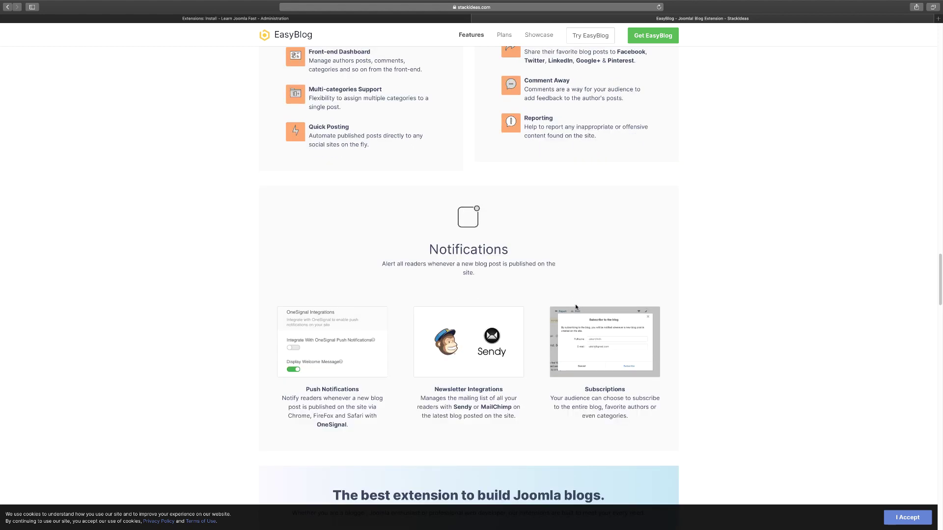
{"action": "scroll", "coordinate": [576, 307], "scroll_direction": "down", "scroll_amount": 1}
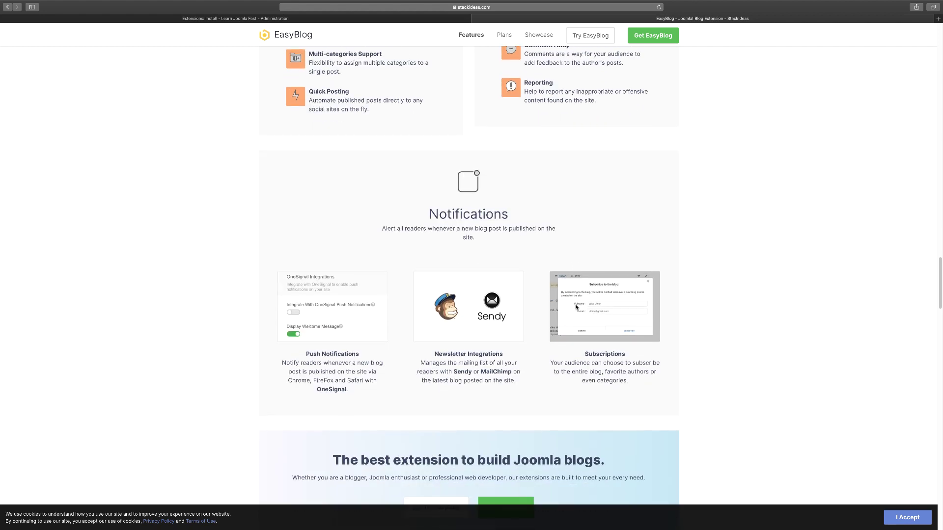
{"action": "scroll", "coordinate": [572, 306], "scroll_direction": "down", "scroll_amount": 1}
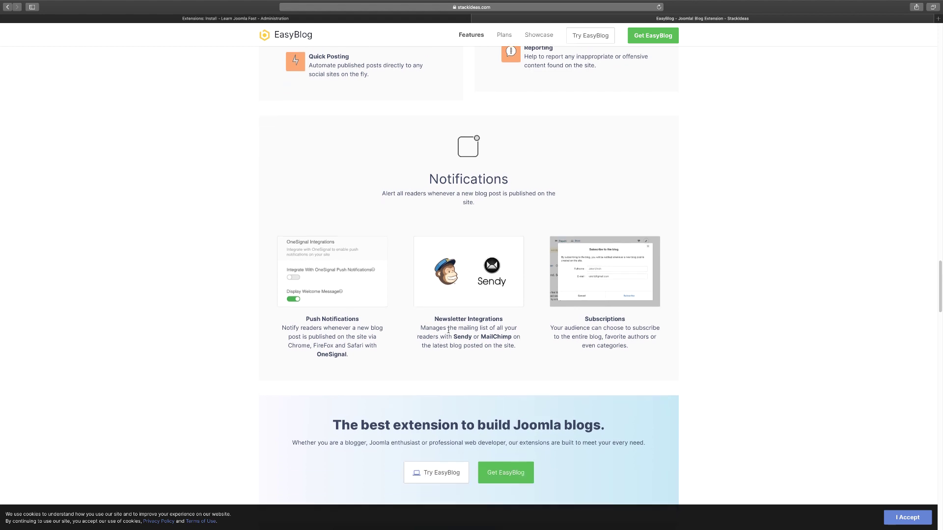
{"action": "scroll", "coordinate": [448, 330], "scroll_direction": "down", "scroll_amount": 3}
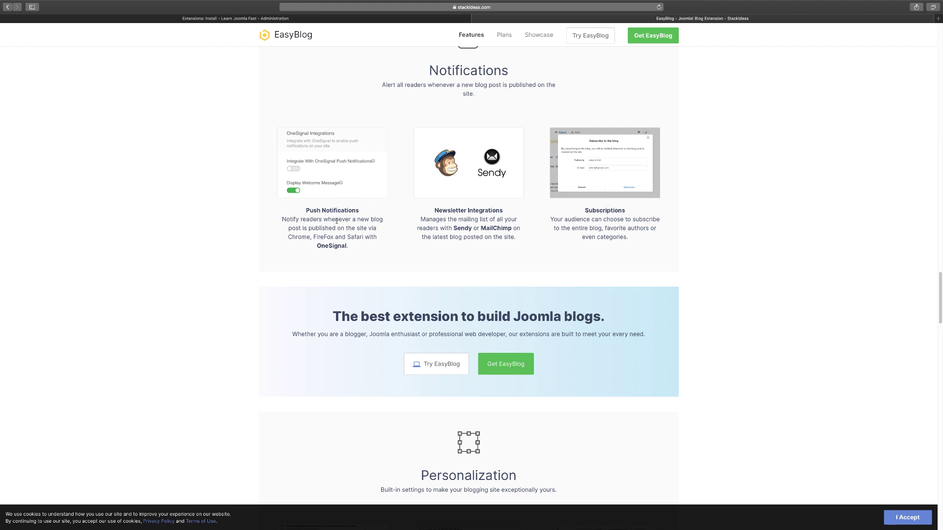
Launch the EasyBlog demo, log in, and open the 'We asked 20,000 people' post
{"action": "left_click", "coordinate": [448, 369]}
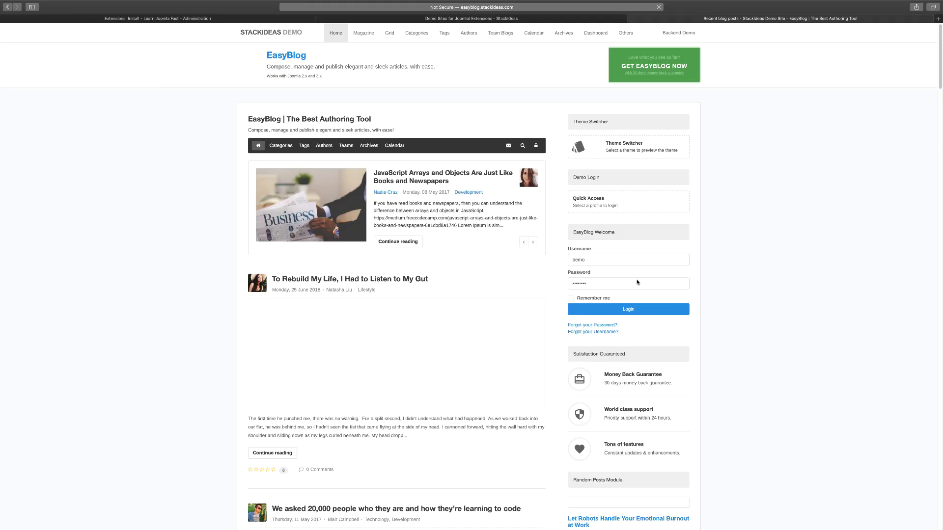
{"action": "left_click", "coordinate": [633, 310]}
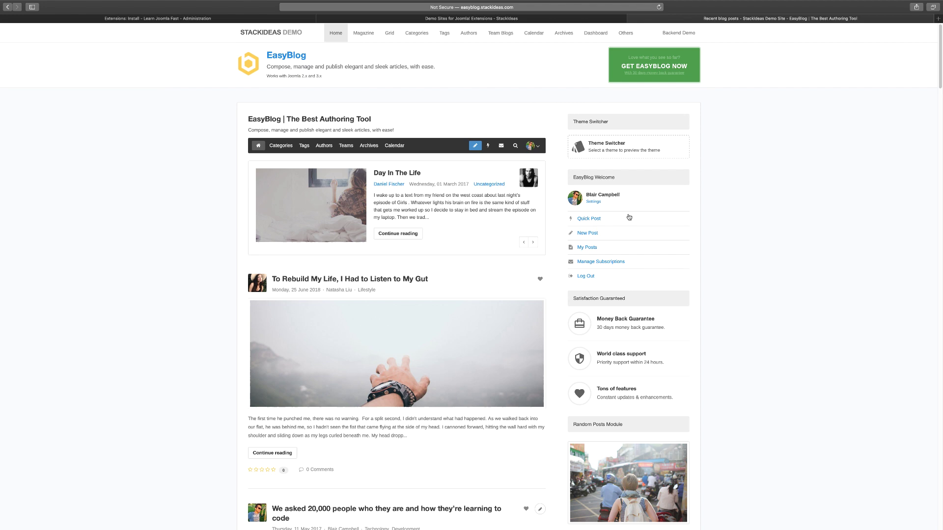
{"action": "scroll", "coordinate": [370, 305], "scroll_direction": "down", "scroll_amount": 3}
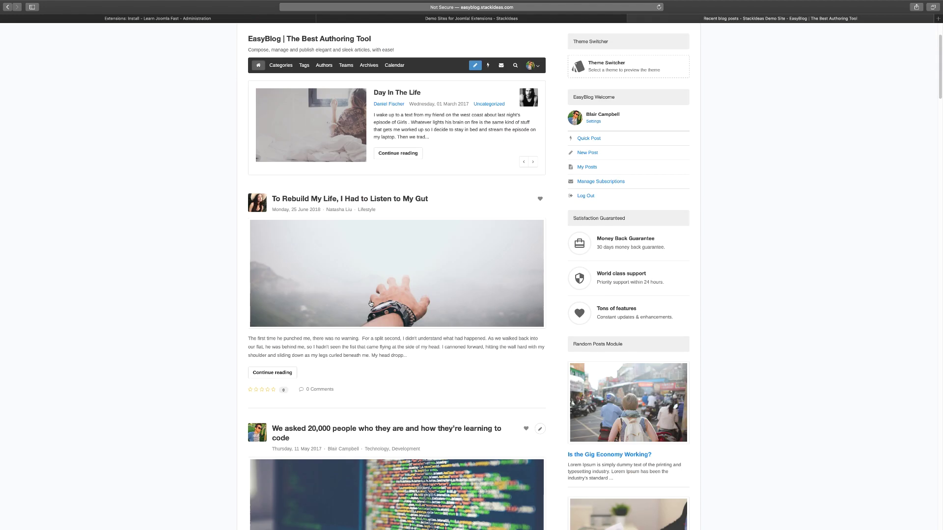
{"action": "scroll", "coordinate": [370, 303], "scroll_direction": "down", "scroll_amount": 10}
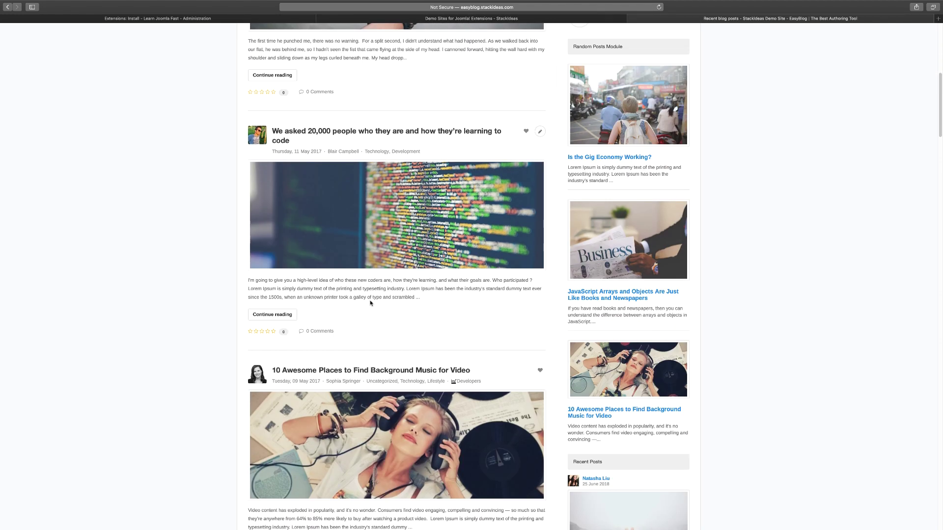
{"action": "left_click", "coordinate": [392, 132]}
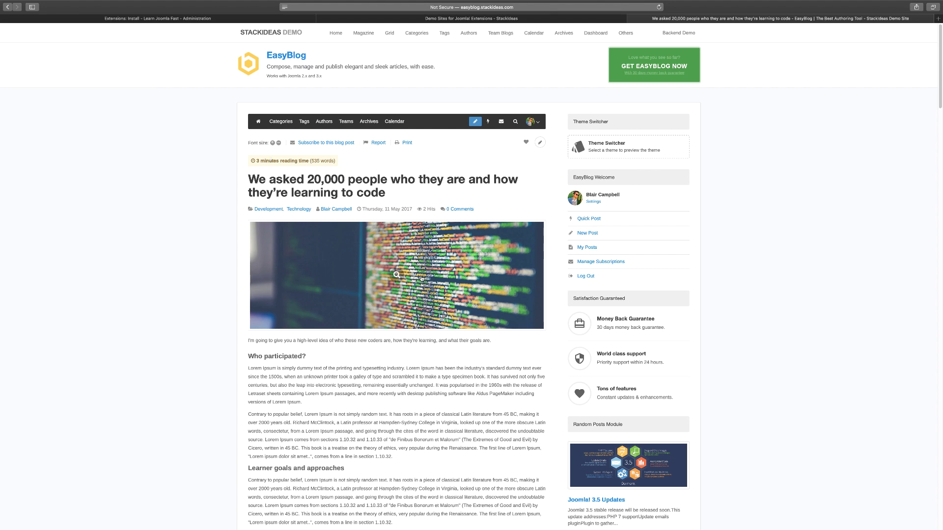
Scroll through the demo post's reactions and comments
{"action": "scroll", "coordinate": [421, 279], "scroll_direction": "down", "scroll_amount": 2}
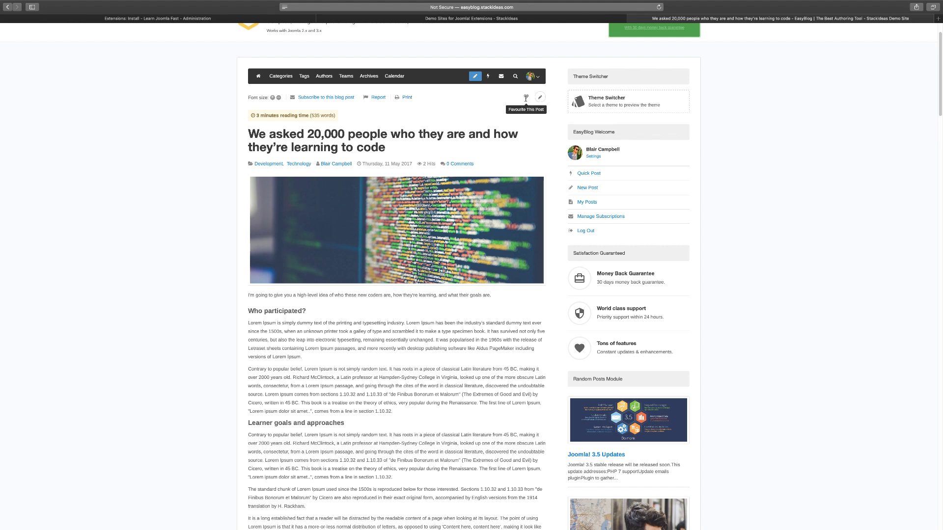
{"action": "scroll", "coordinate": [406, 369], "scroll_direction": "down", "scroll_amount": 6}
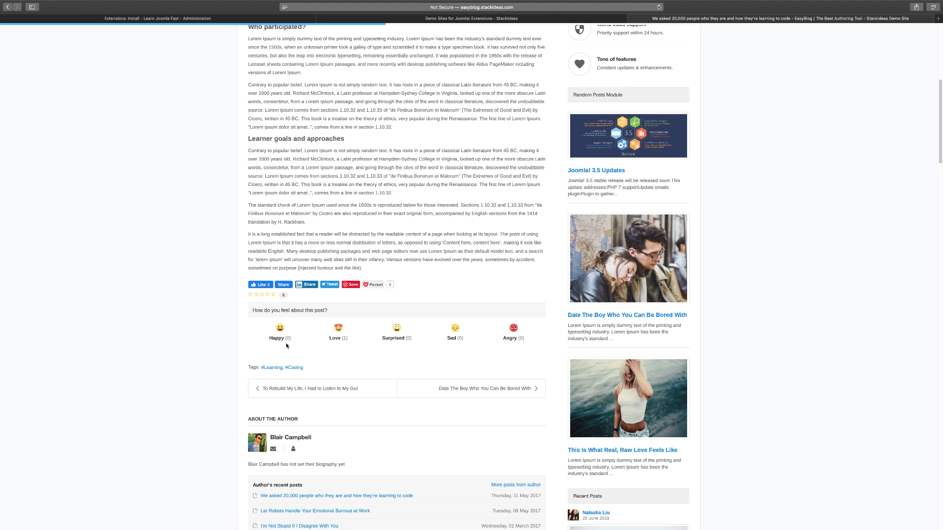
{"action": "scroll", "coordinate": [397, 336], "scroll_direction": "down", "scroll_amount": 4}
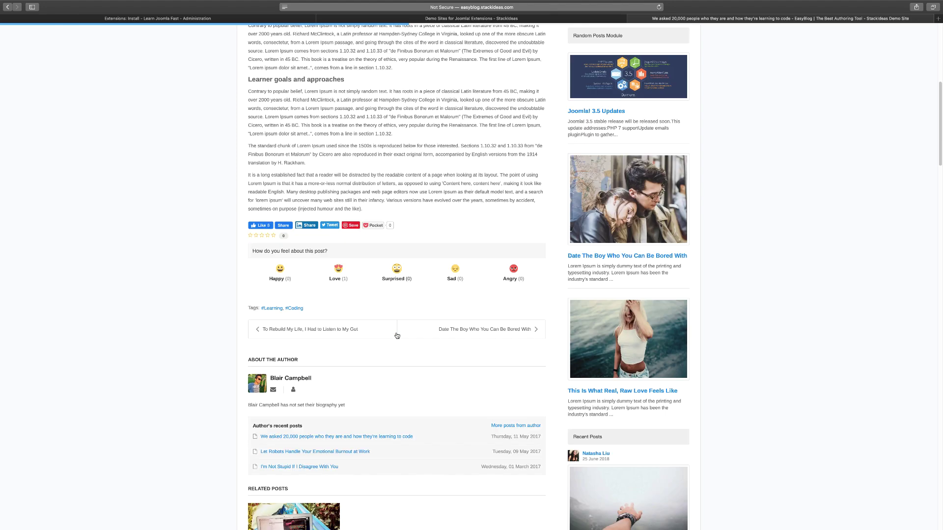
{"action": "scroll", "coordinate": [357, 316], "scroll_direction": "down", "scroll_amount": 5}
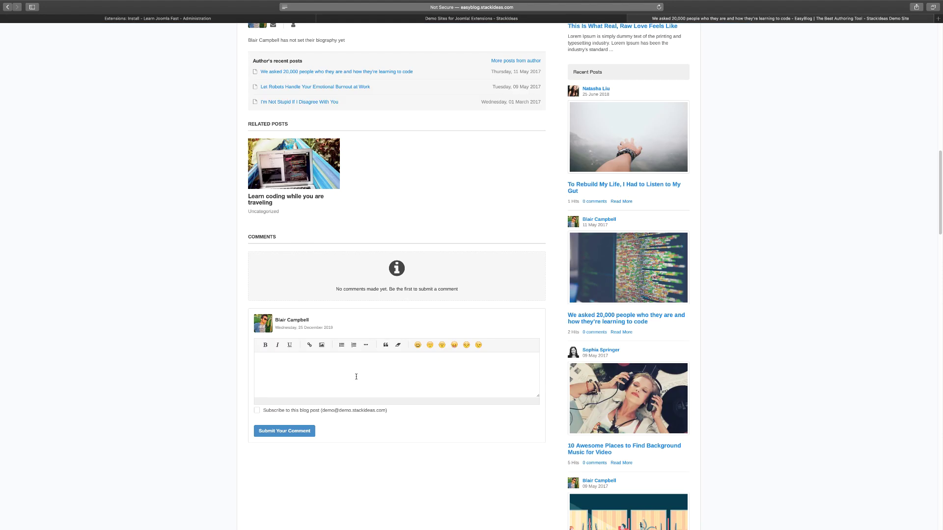
{"action": "scroll", "coordinate": [246, 196], "scroll_direction": "up", "scroll_amount": 20}
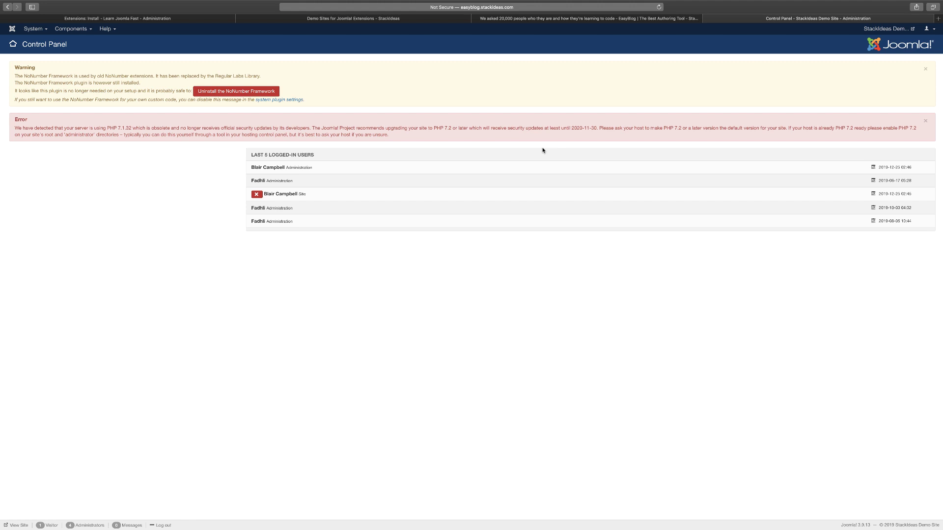
Load the EasyBlog Dashboard from the Components menu
{"action": "left_click", "coordinate": [64, 29]}
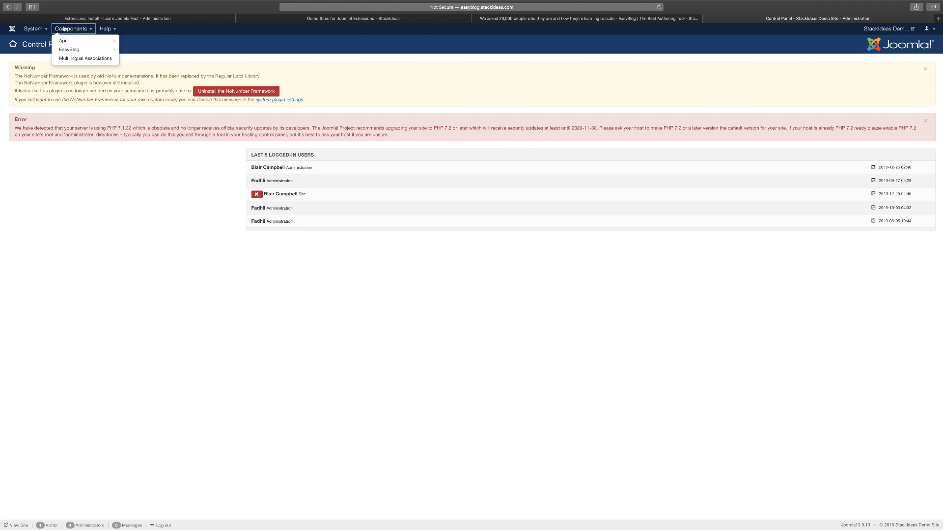
{"action": "left_click", "coordinate": [85, 49]}
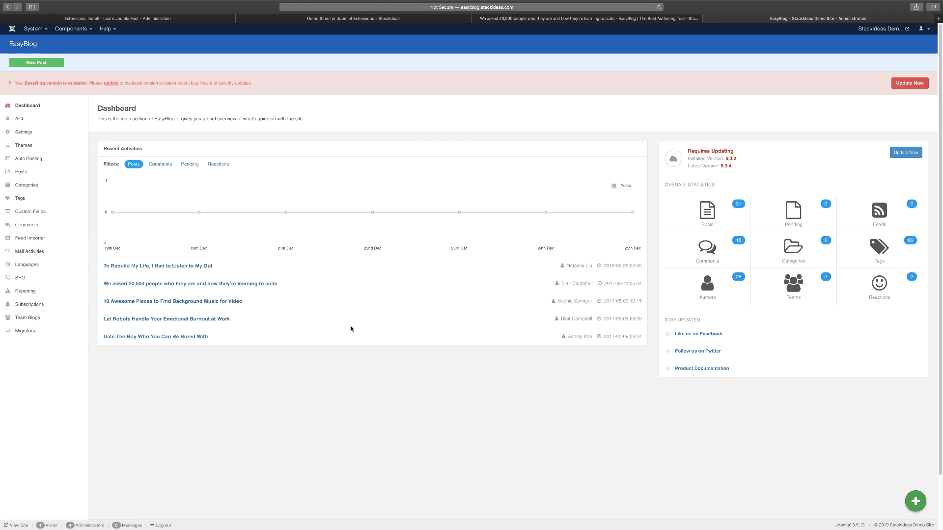
View the theme list under Settings > Themes, then open the ACL user-groups page
{"action": "left_click", "coordinate": [19, 134]}
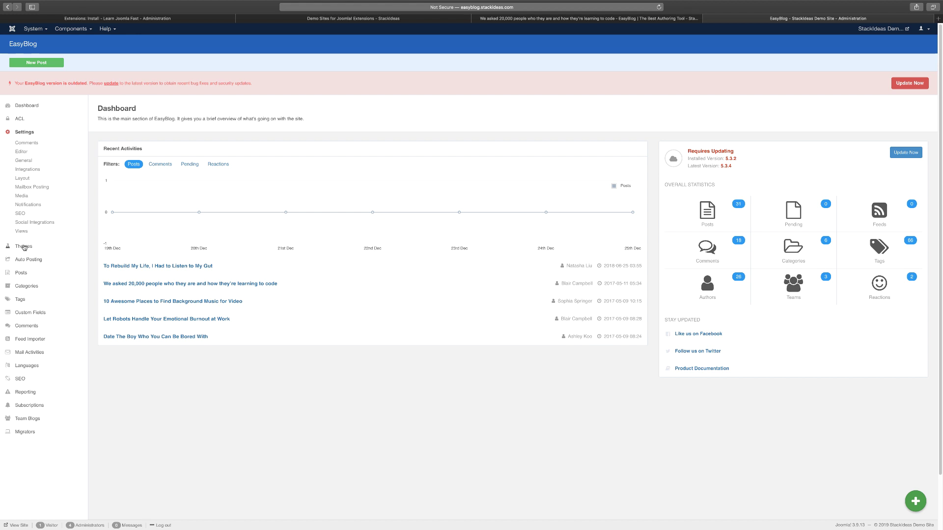
{"action": "left_click", "coordinate": [22, 249]}
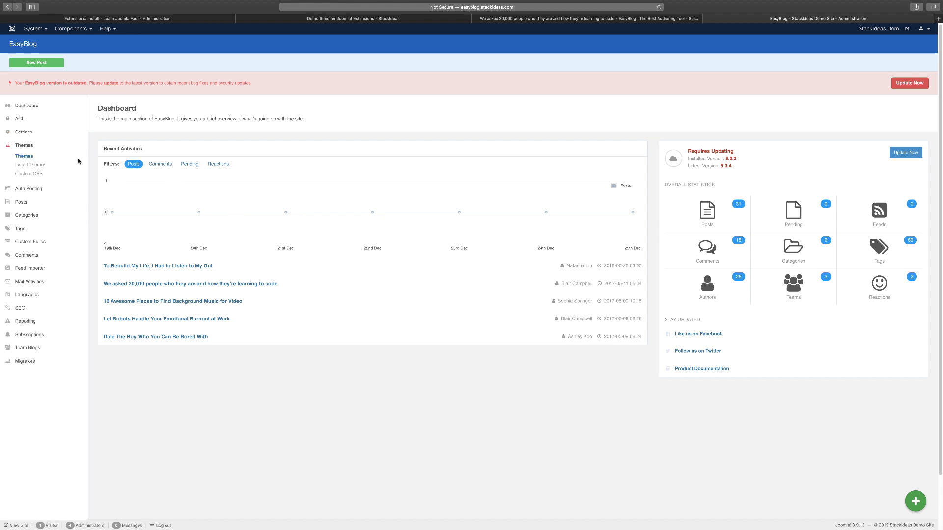
{"action": "left_click", "coordinate": [26, 157]}
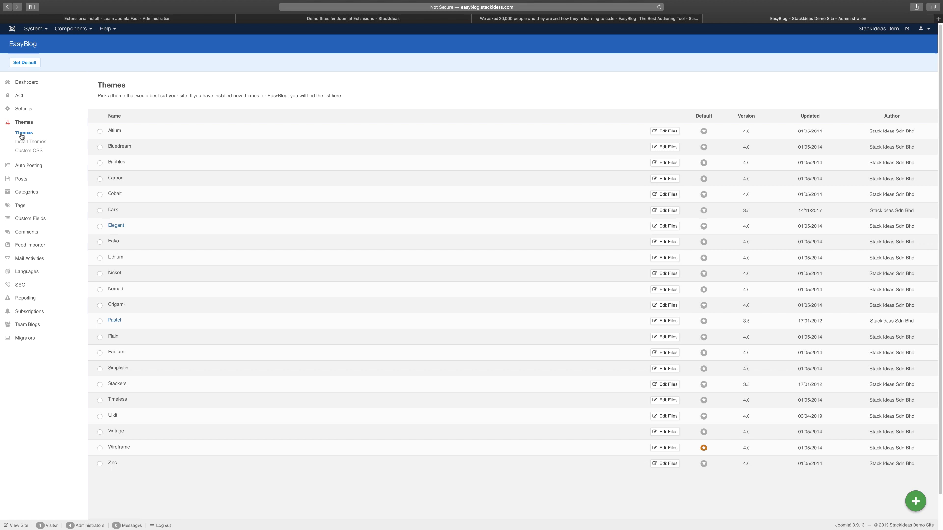
{"action": "left_click", "coordinate": [21, 95]}
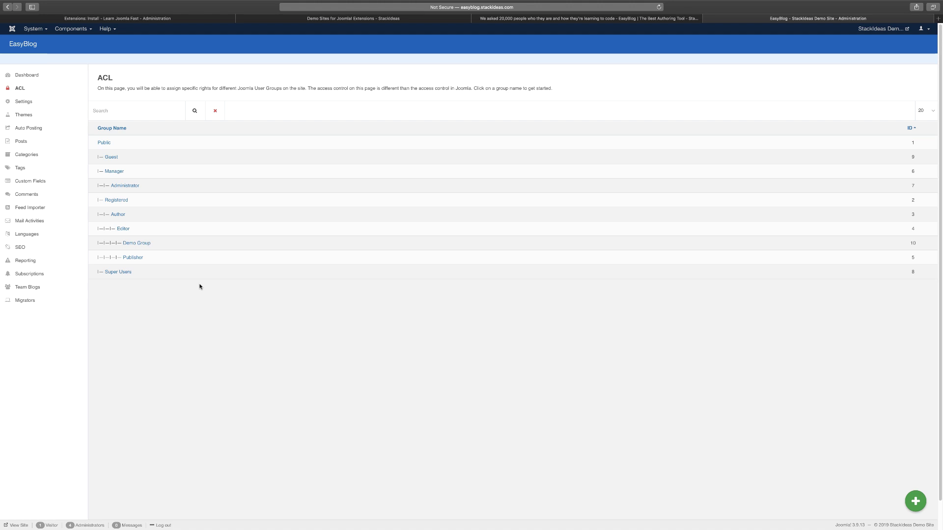
Start a new post from the green plus button to reach the Blank Post, Event, News and Videos templates
{"action": "scroll", "coordinate": [631, 396], "scroll_direction": "down", "scroll_amount": 1}
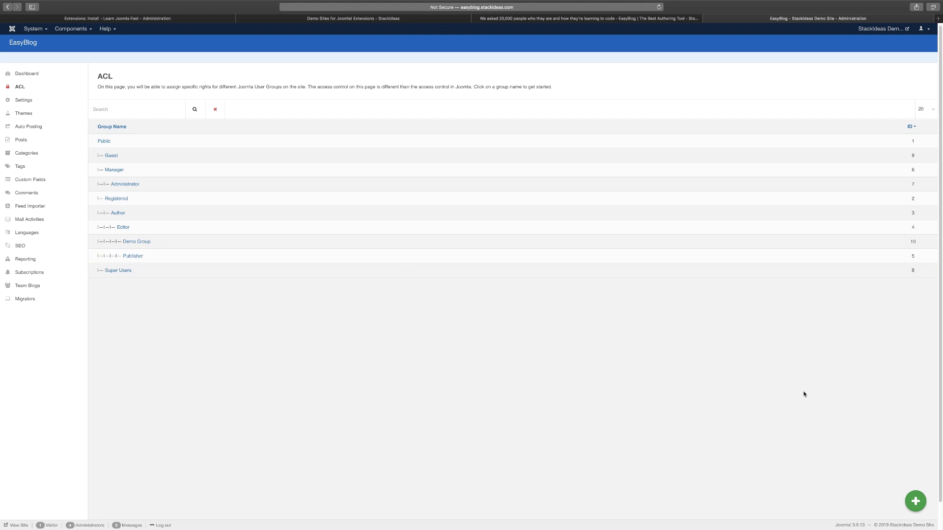
{"action": "mouse_move", "coordinate": [917, 501]}
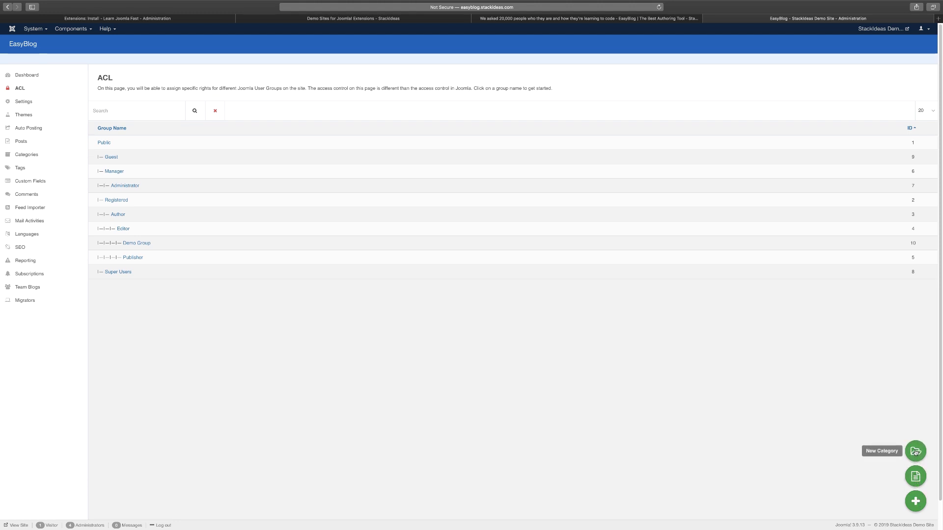
{"action": "left_click", "coordinate": [916, 479]}
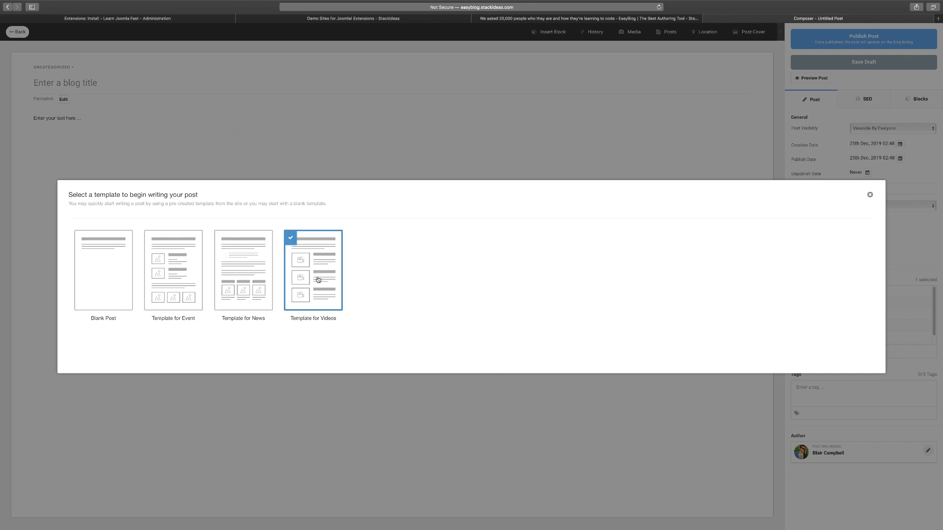
Load the Videos template, then add a Rule divider and an HTML block to the first Linkin Park video
{"action": "left_click", "coordinate": [318, 280]}
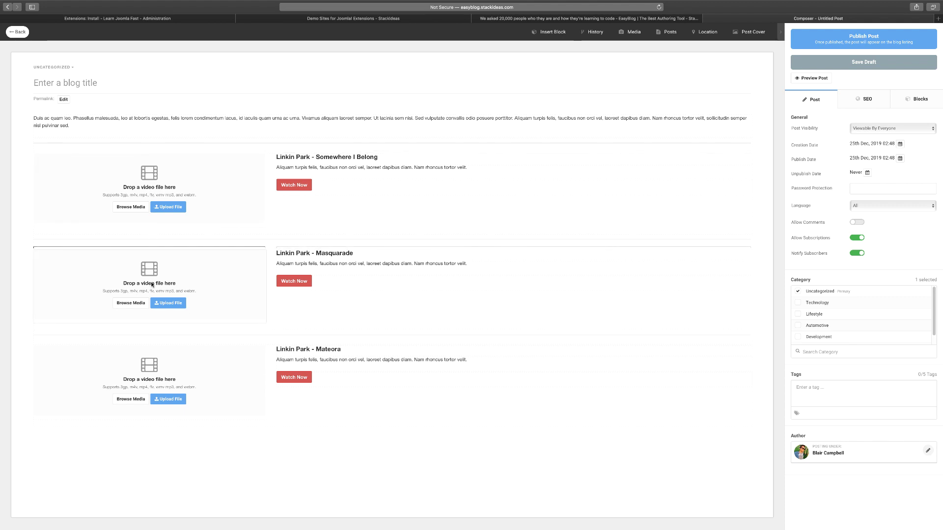
{"action": "left_click", "coordinate": [552, 32]}
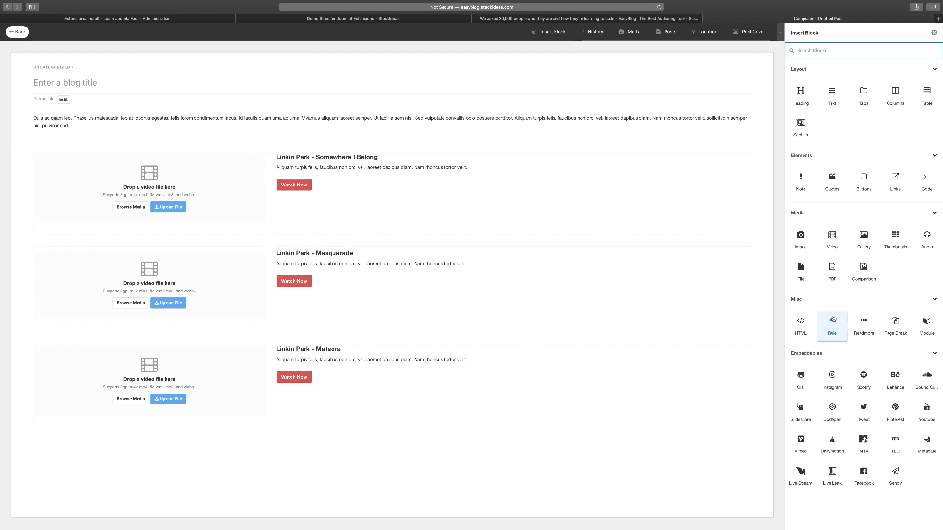
{"action": "left_click_drag", "start_coordinate": [833, 319], "coordinate": [655, 319]}
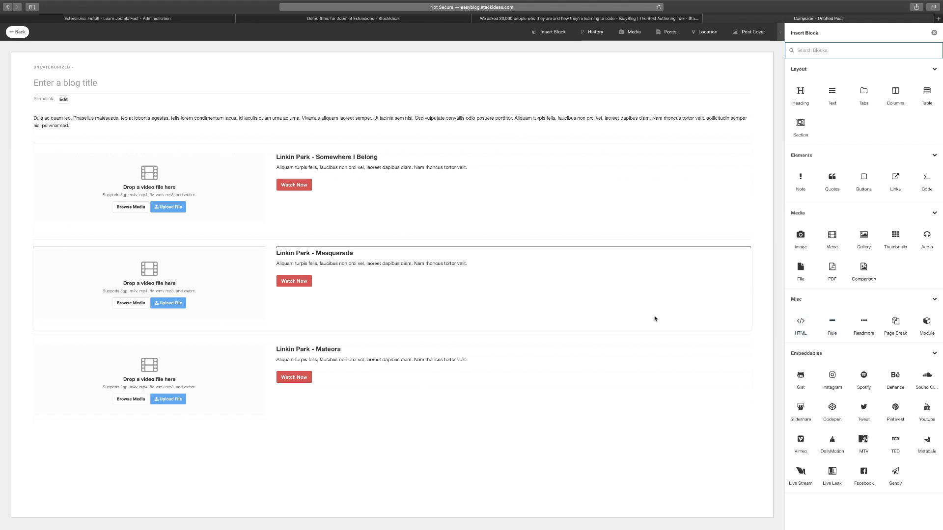
{"action": "left_click_drag", "start_coordinate": [801, 322], "coordinate": [499, 302]}
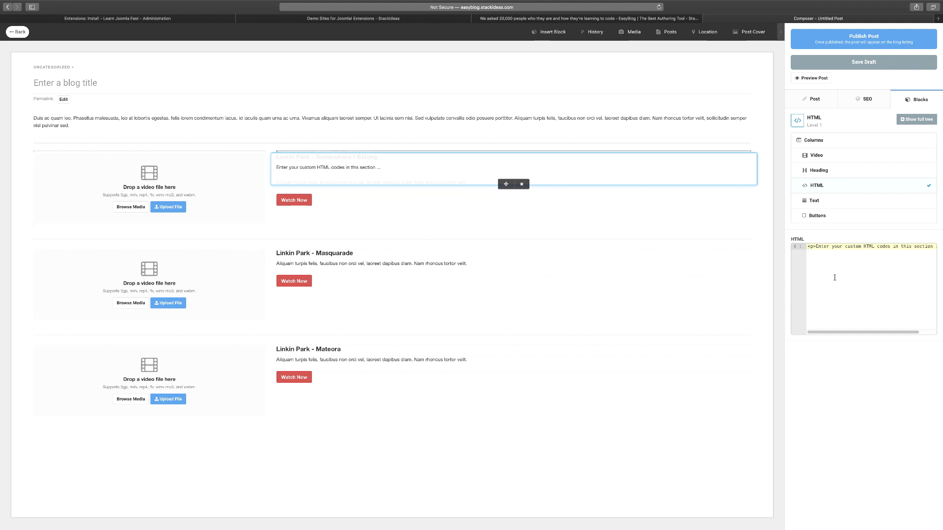
{"action": "left_click", "coordinate": [844, 250]}
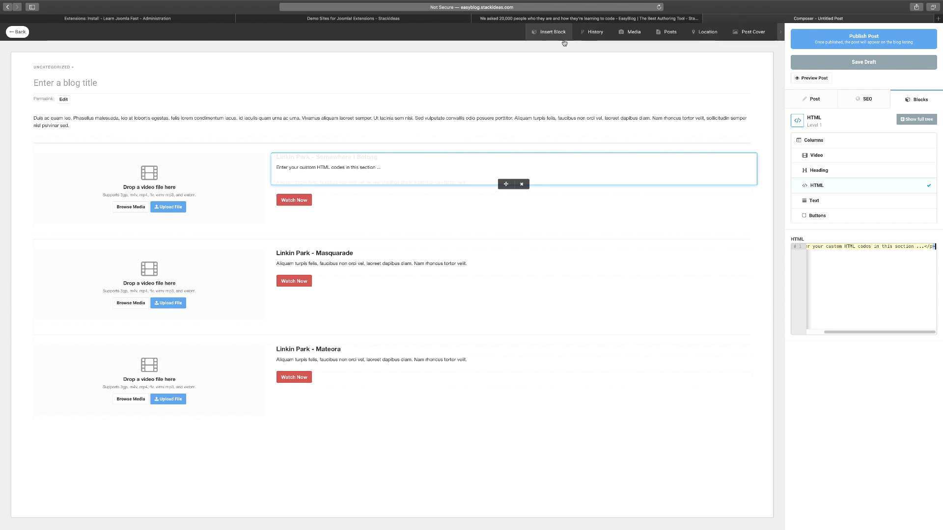
Drop an MTV embed and a Section block into the post, then exit to the ACL page
{"action": "left_click", "coordinate": [550, 33]}
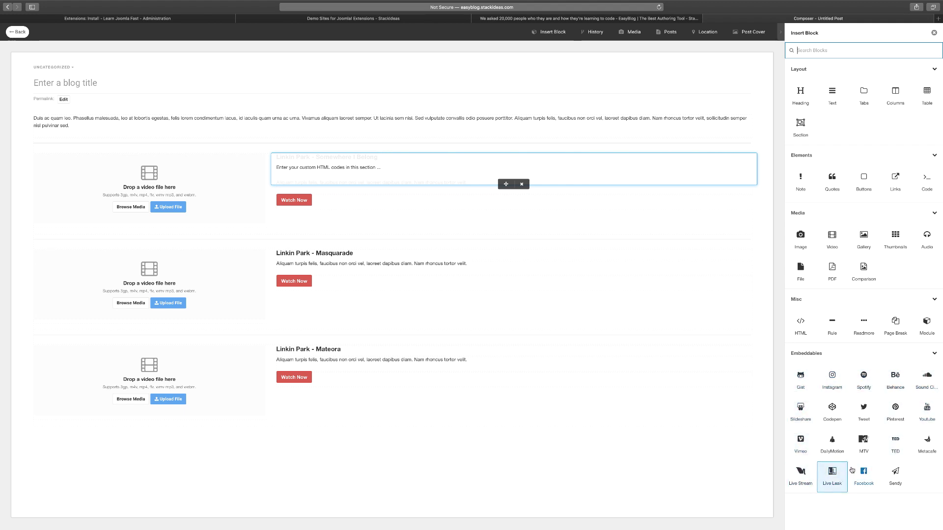
{"action": "left_click_drag", "start_coordinate": [878, 448], "coordinate": [644, 343]}
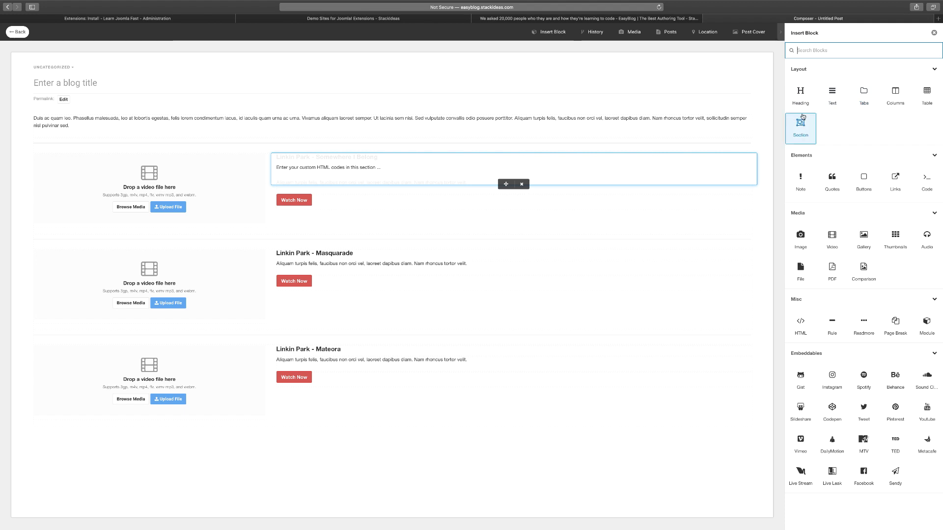
{"action": "left_click_drag", "start_coordinate": [802, 117], "coordinate": [662, 201]}
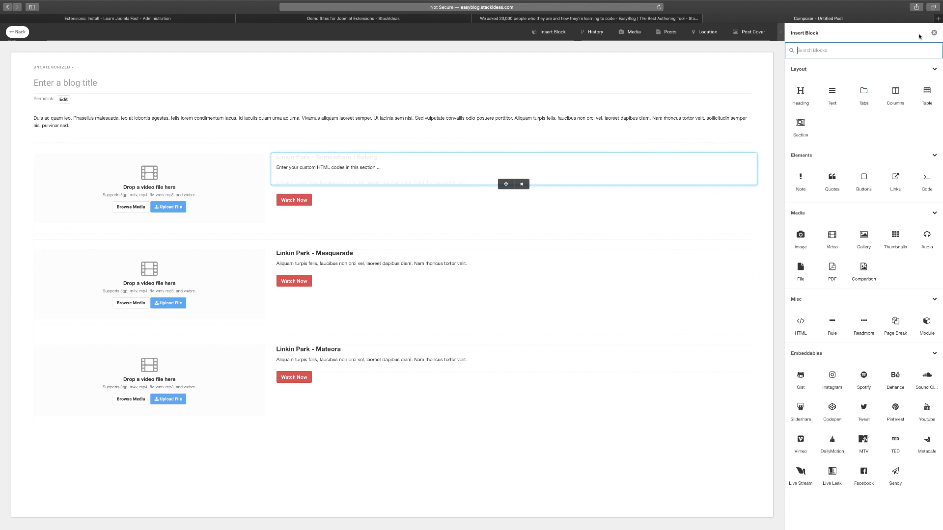
{"action": "left_click", "coordinate": [934, 33]}
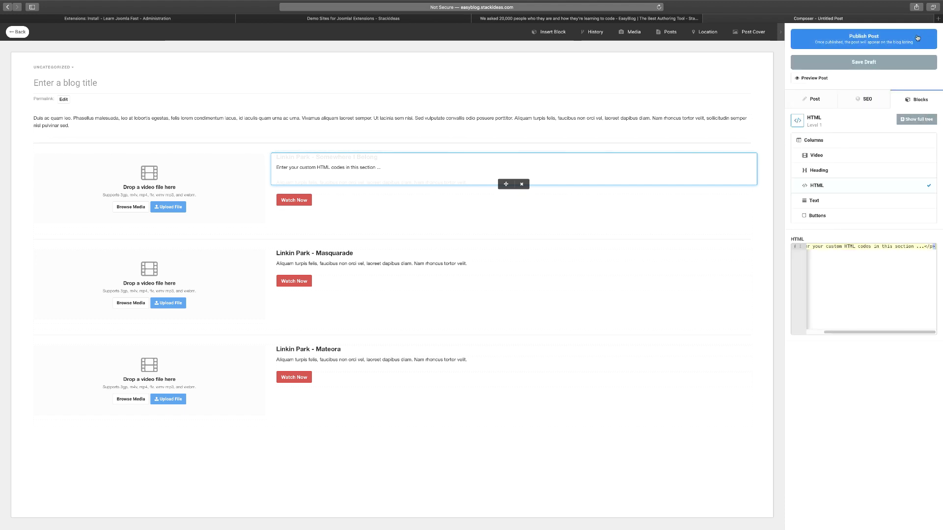
{"action": "left_click", "coordinate": [22, 32]}
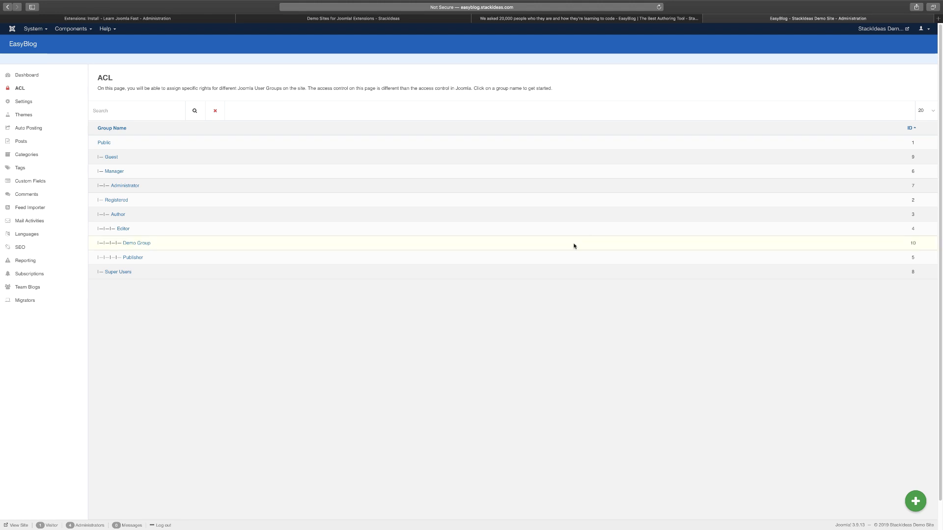
Turn on Enable Facebook Integrations under Auto Posting > Facebook, then view the StackIdeas Demo Sites page
{"action": "left_click", "coordinate": [19, 128]}
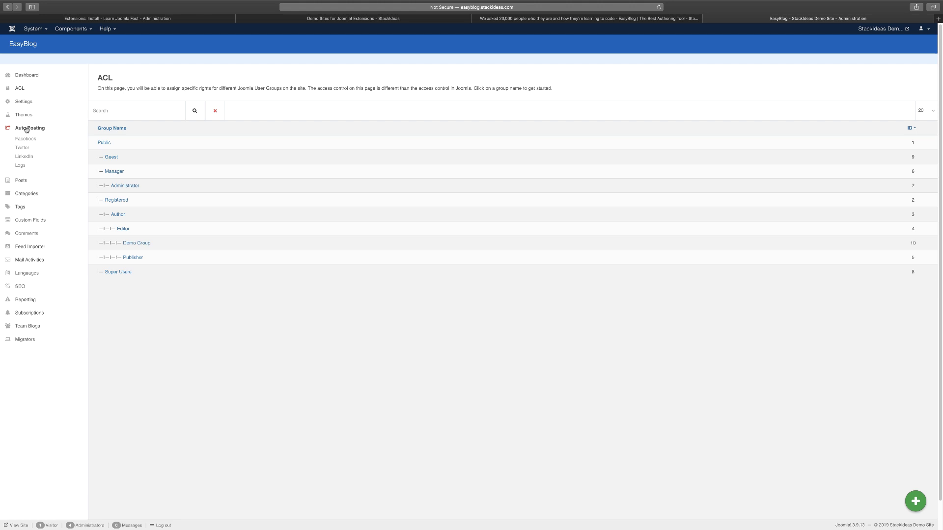
{"action": "left_click", "coordinate": [27, 140]}
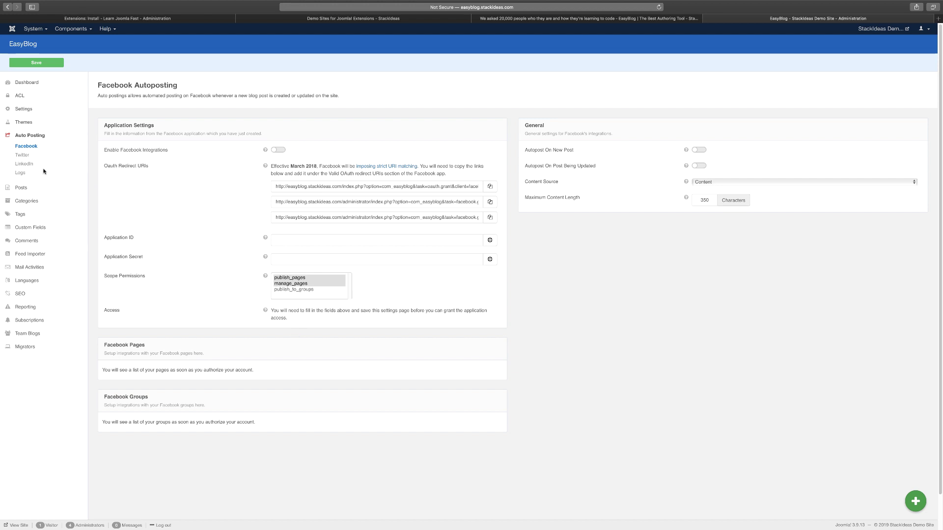
{"action": "left_click", "coordinate": [278, 150]}
{"action": "left_click", "coordinate": [364, 20]}
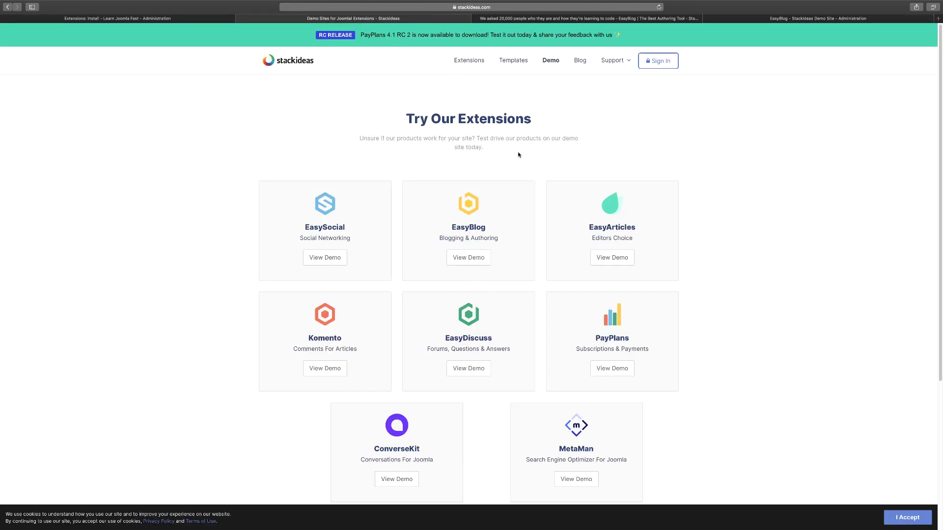